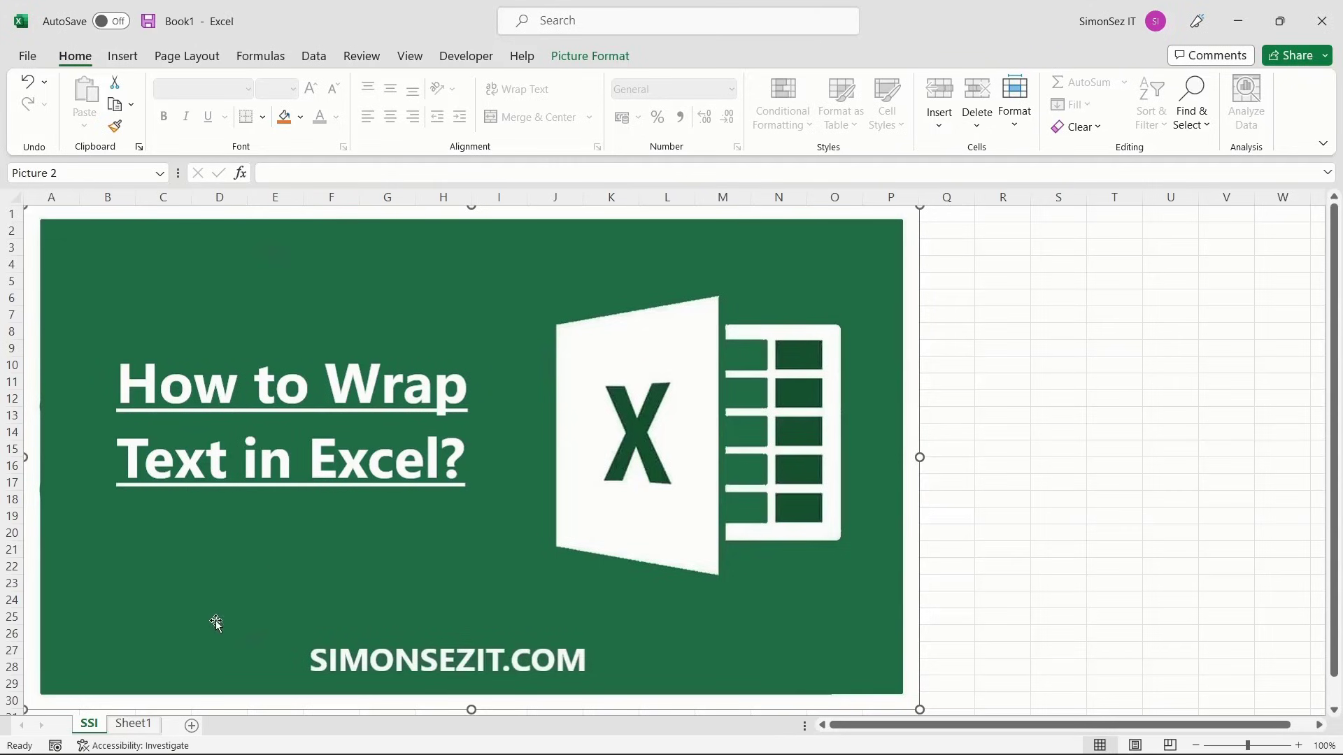
Switch to Sheet1 and apply Wrap Text to the sentence in A3.
click(134, 724)
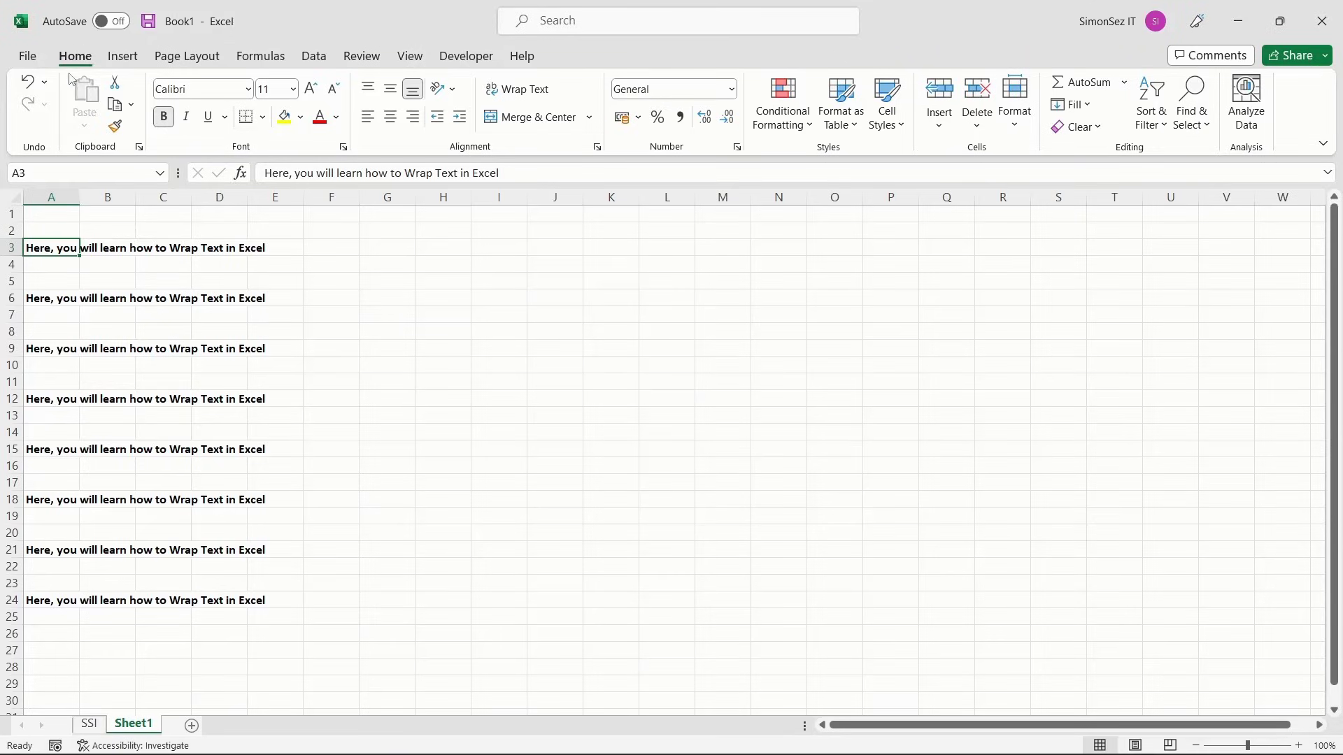
click(524, 90)
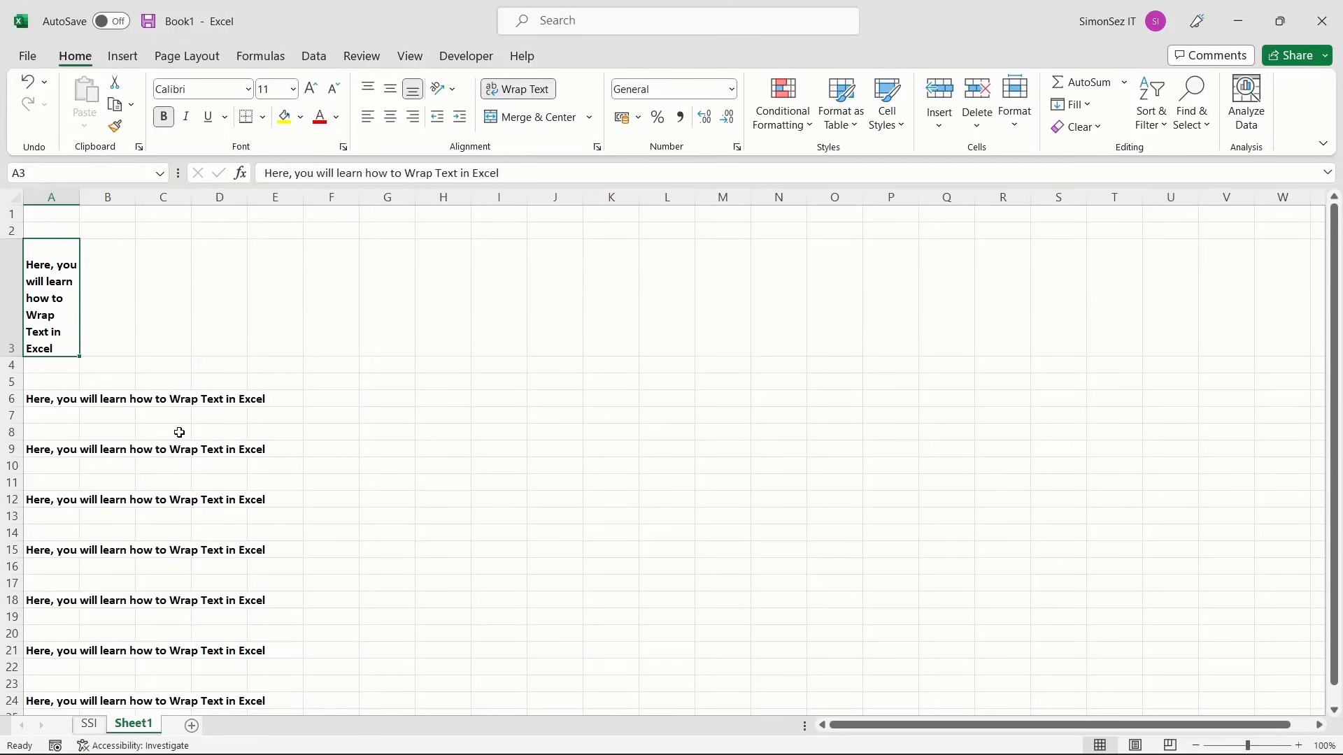
scroll(179, 433, down, 3)
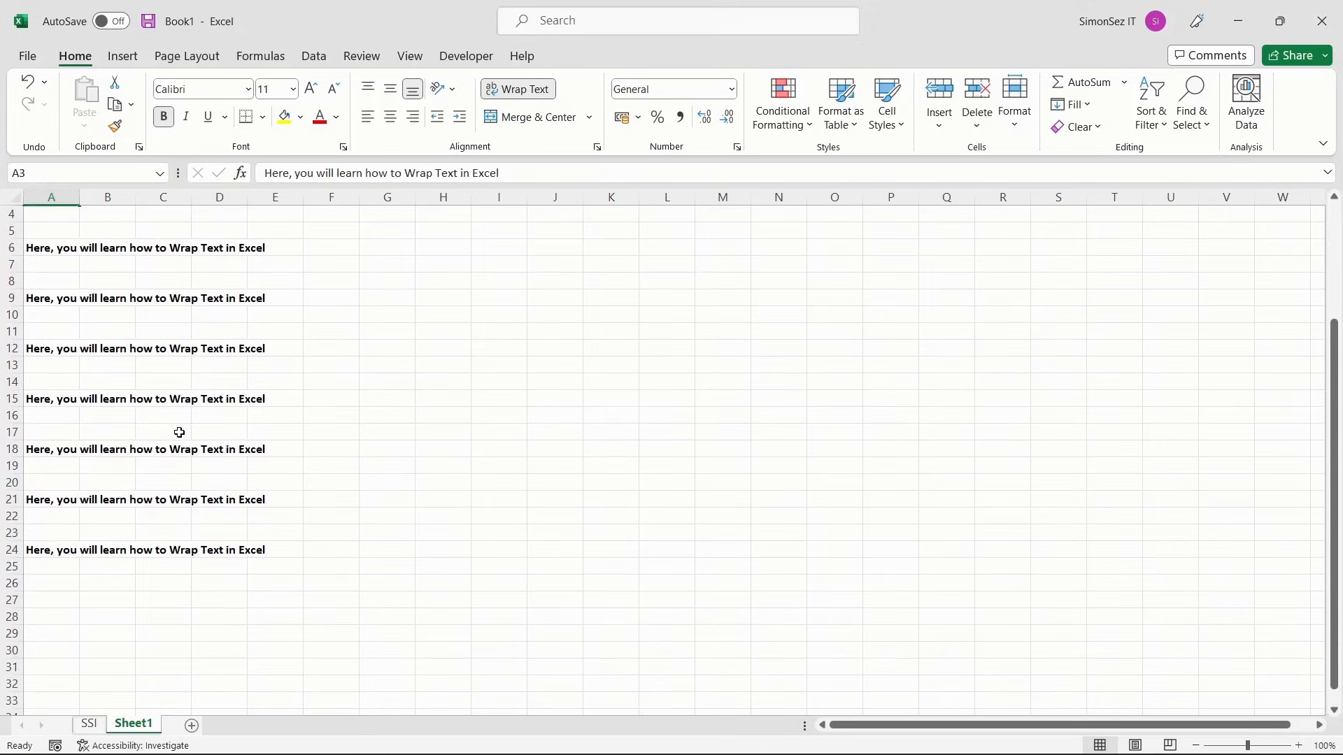
Widen column A by dragging its header border, then narrow it partway back.
click(43, 249)
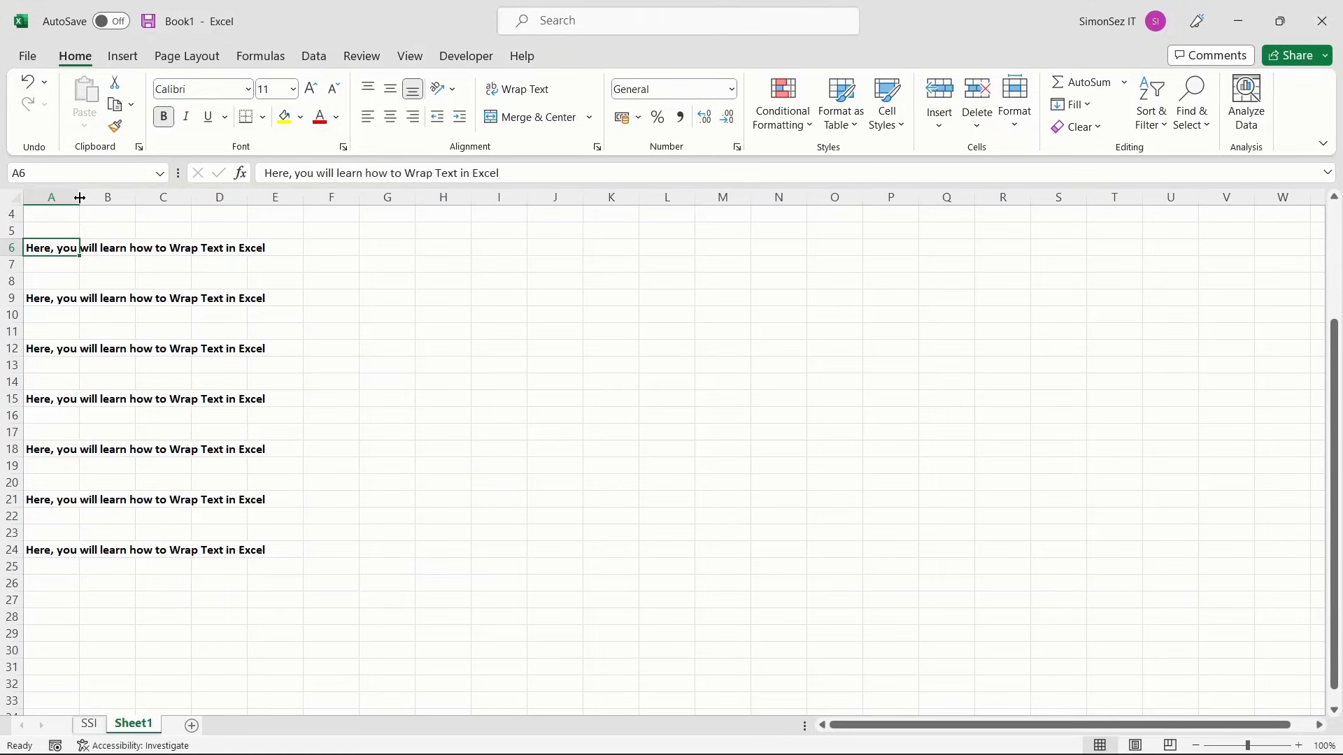
drag(79, 198, 278, 204)
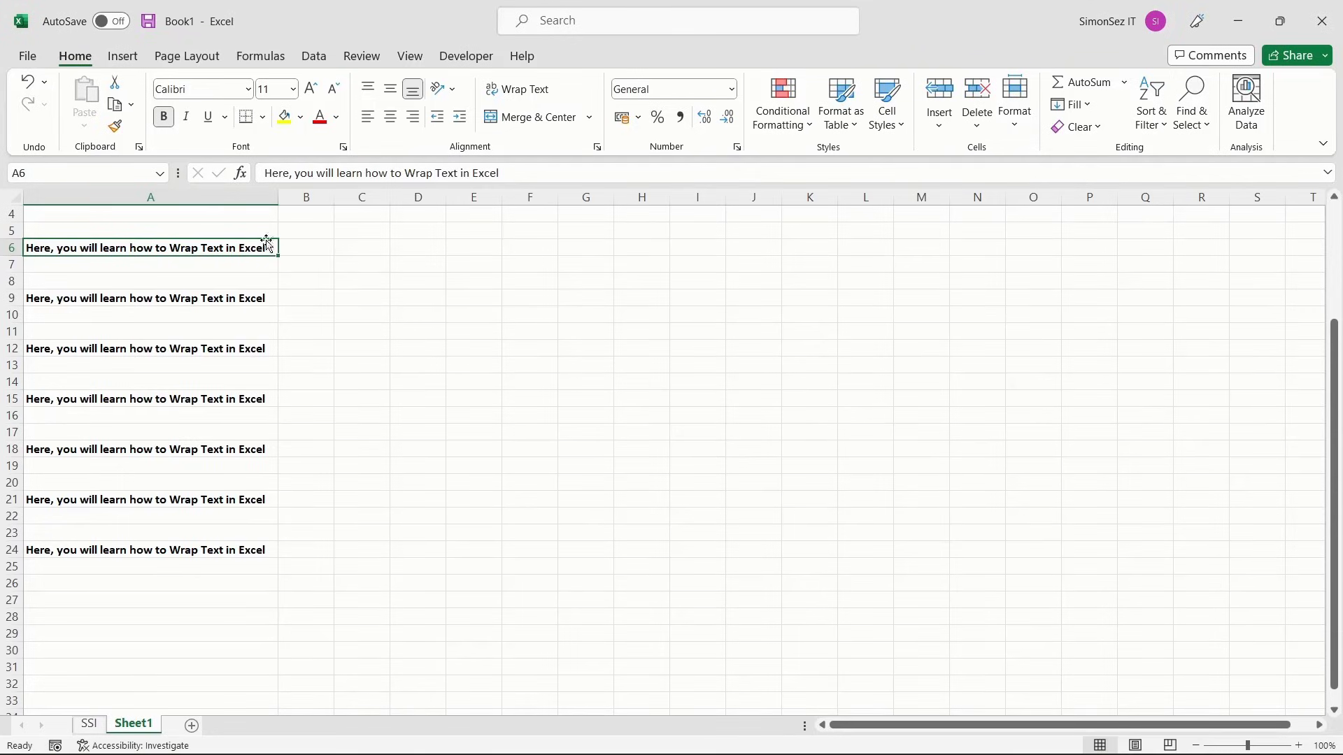
drag(282, 197, 195, 197)
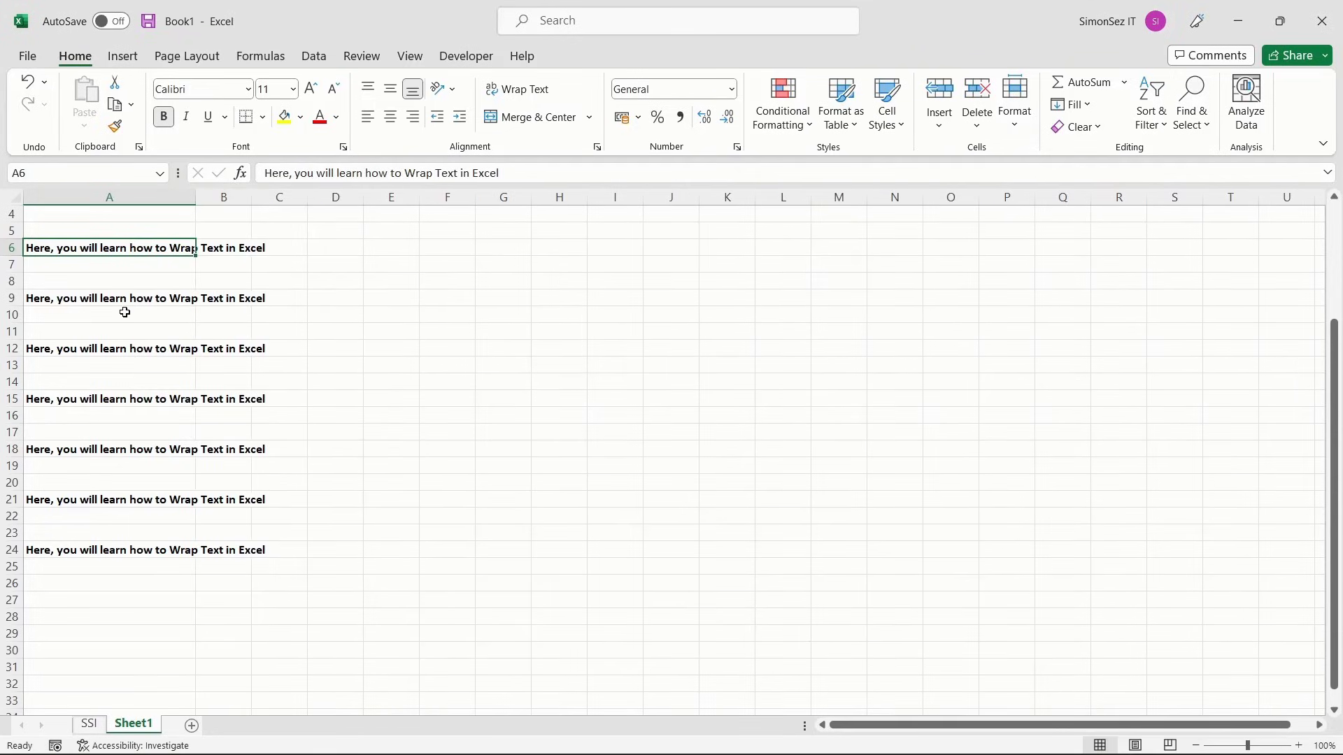
Wrap the sentence in A9 using the Alt, H, W ribbon shortcut, then select A12.
click(111, 298)
key(alt)
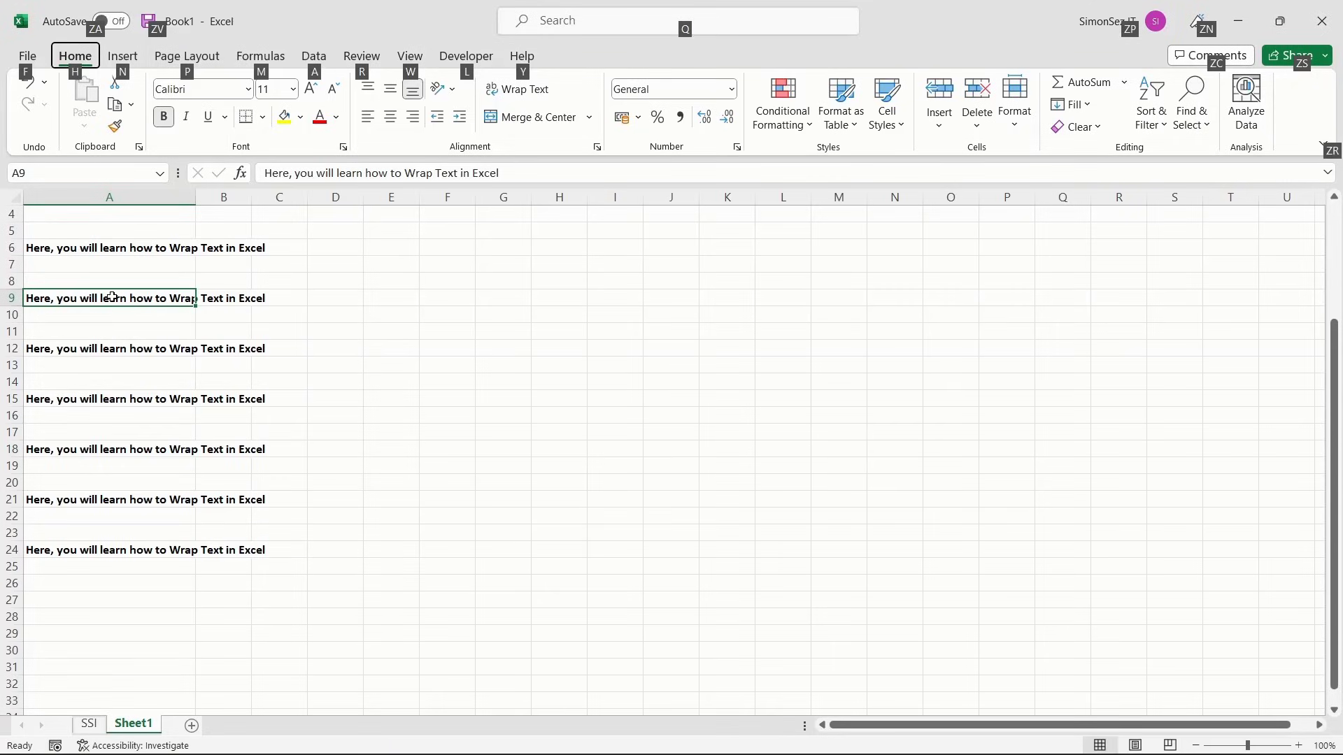
key(h)
key(w)
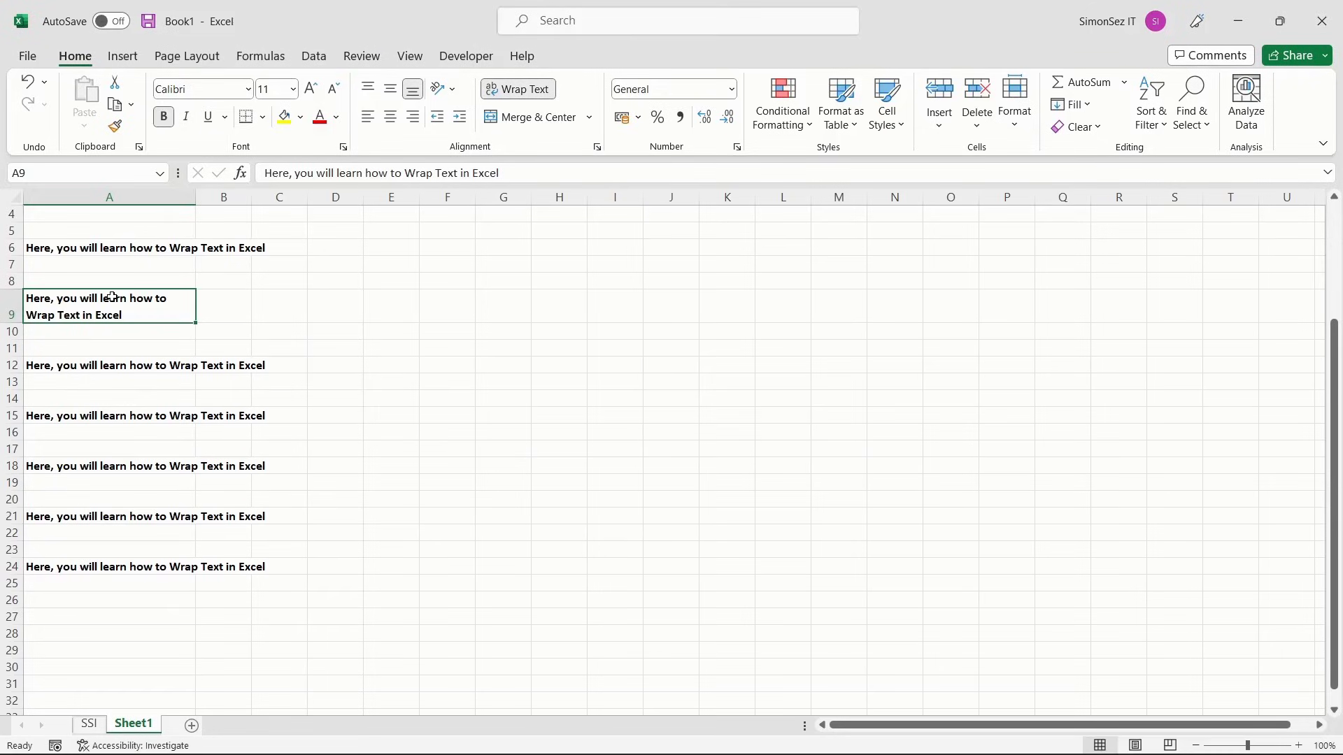
click(105, 367)
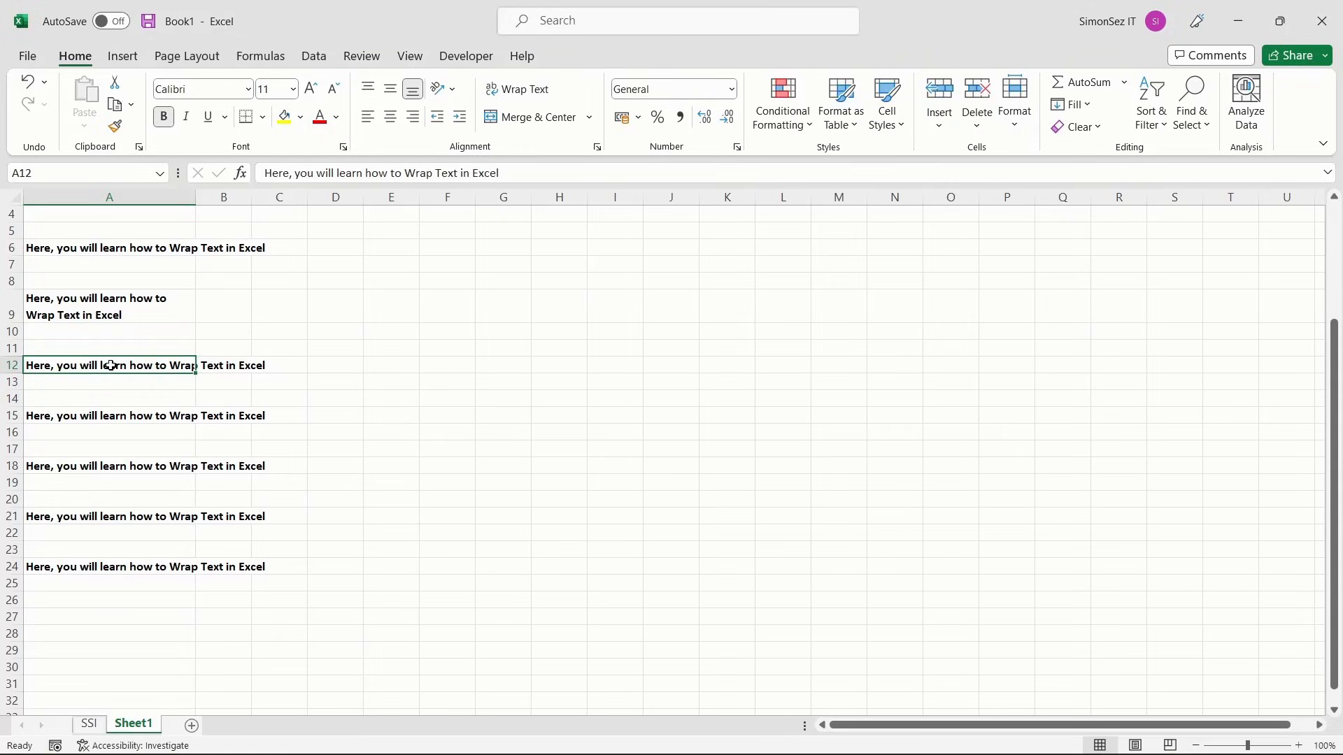
Enable Wrap text for A12 through Format Cells > Alignment.
right_click(110, 366)
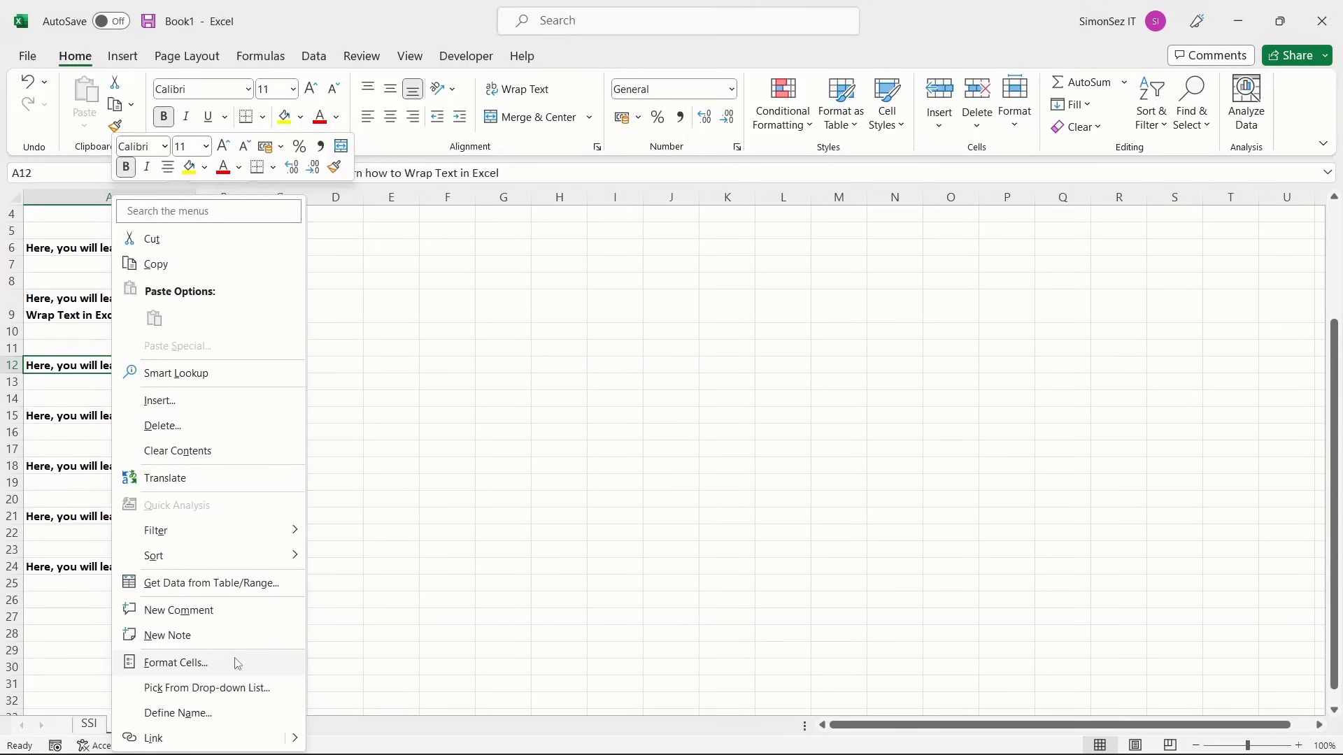
click(175, 662)
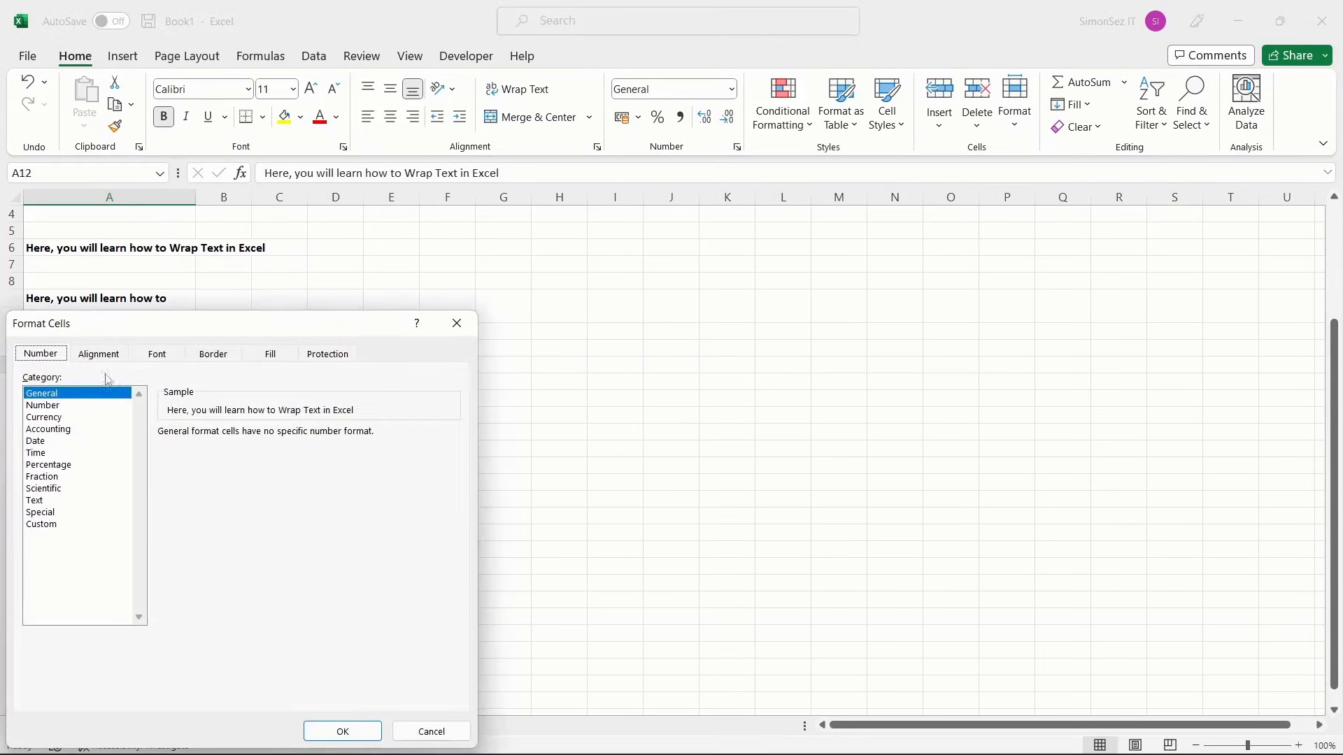
click(99, 354)
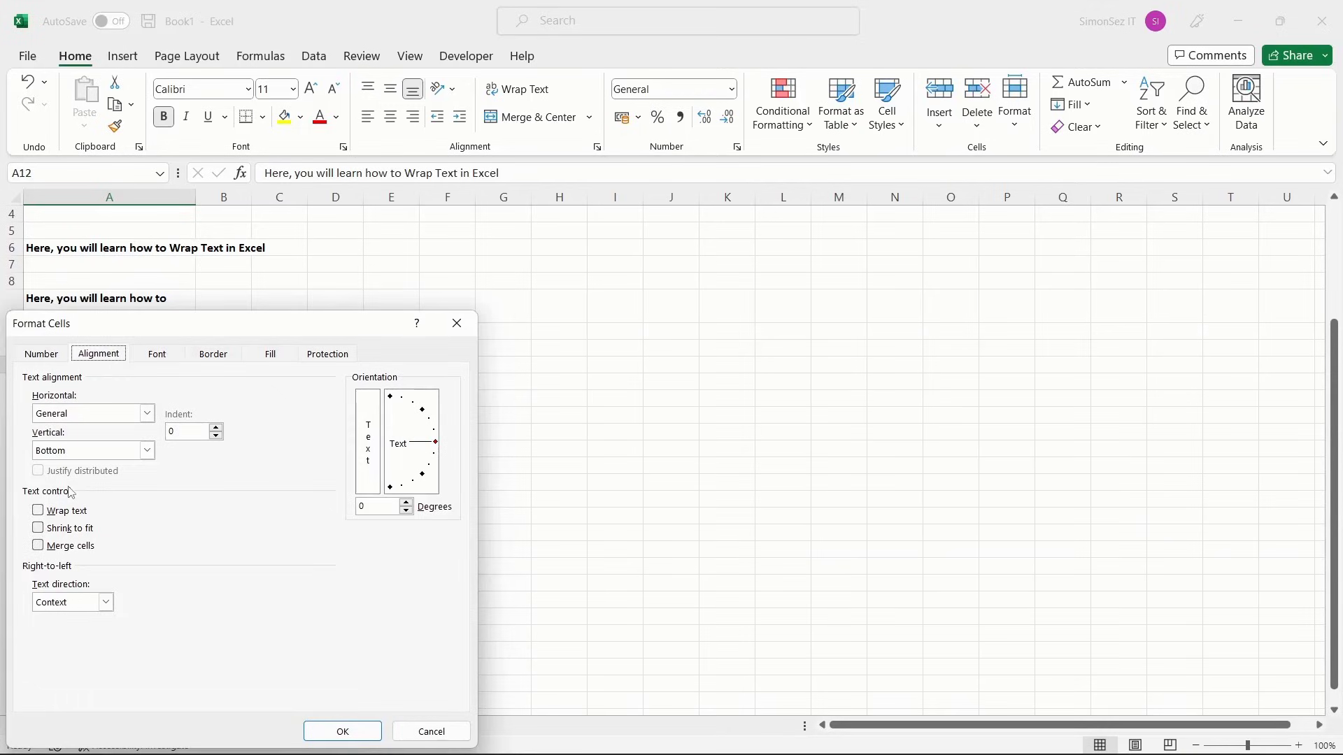
click(39, 511)
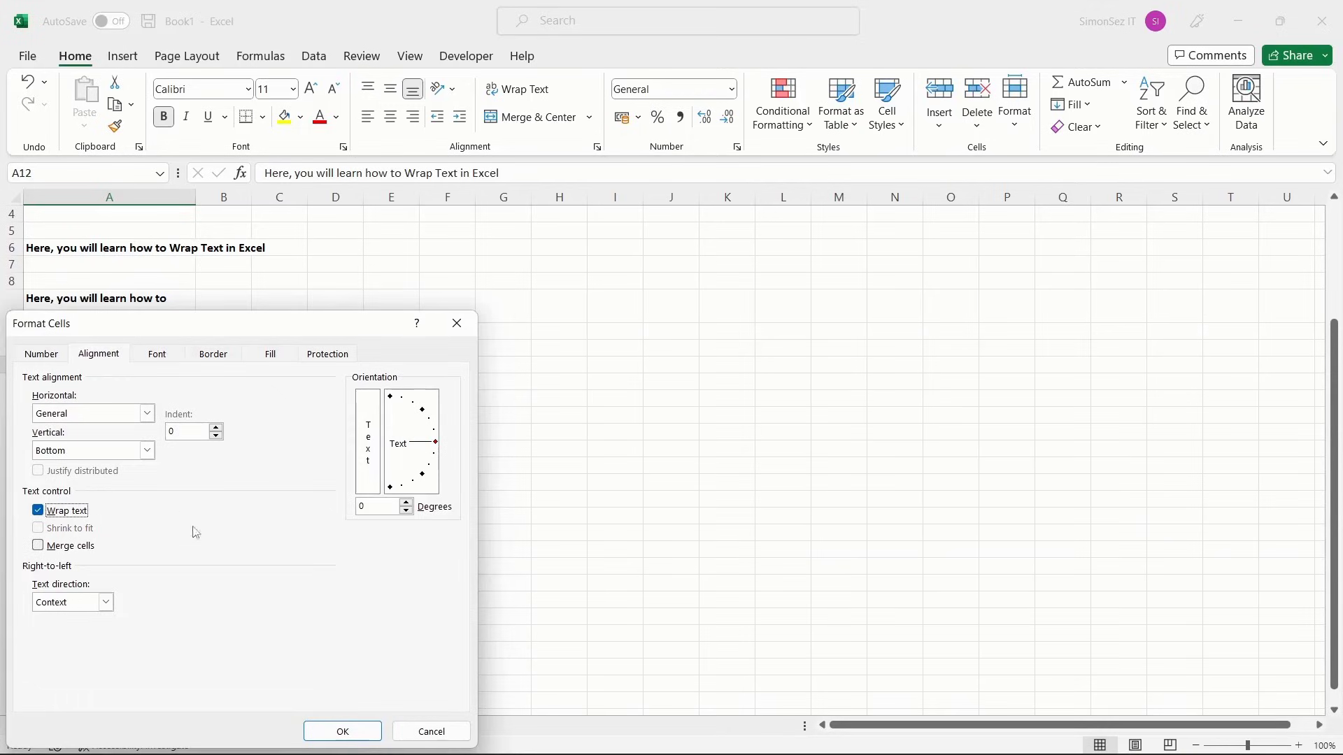
click(342, 731)
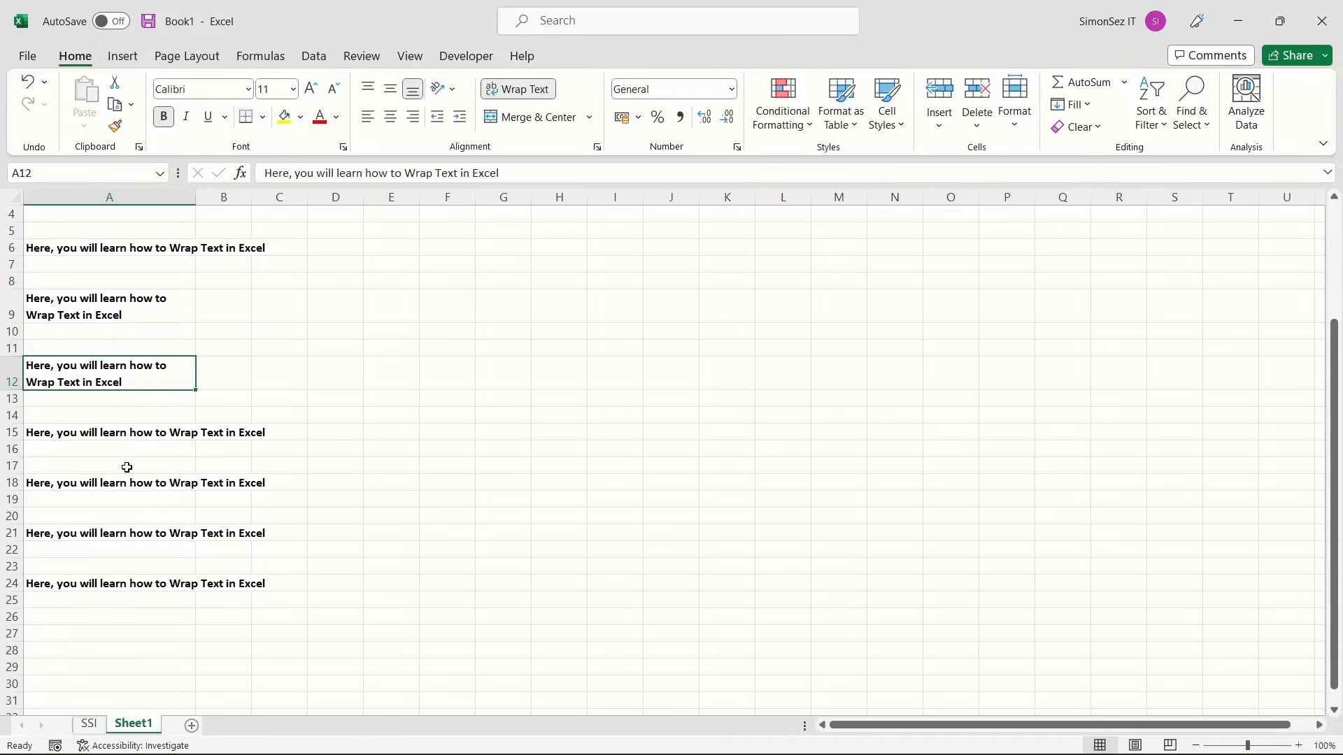
click(116, 432)
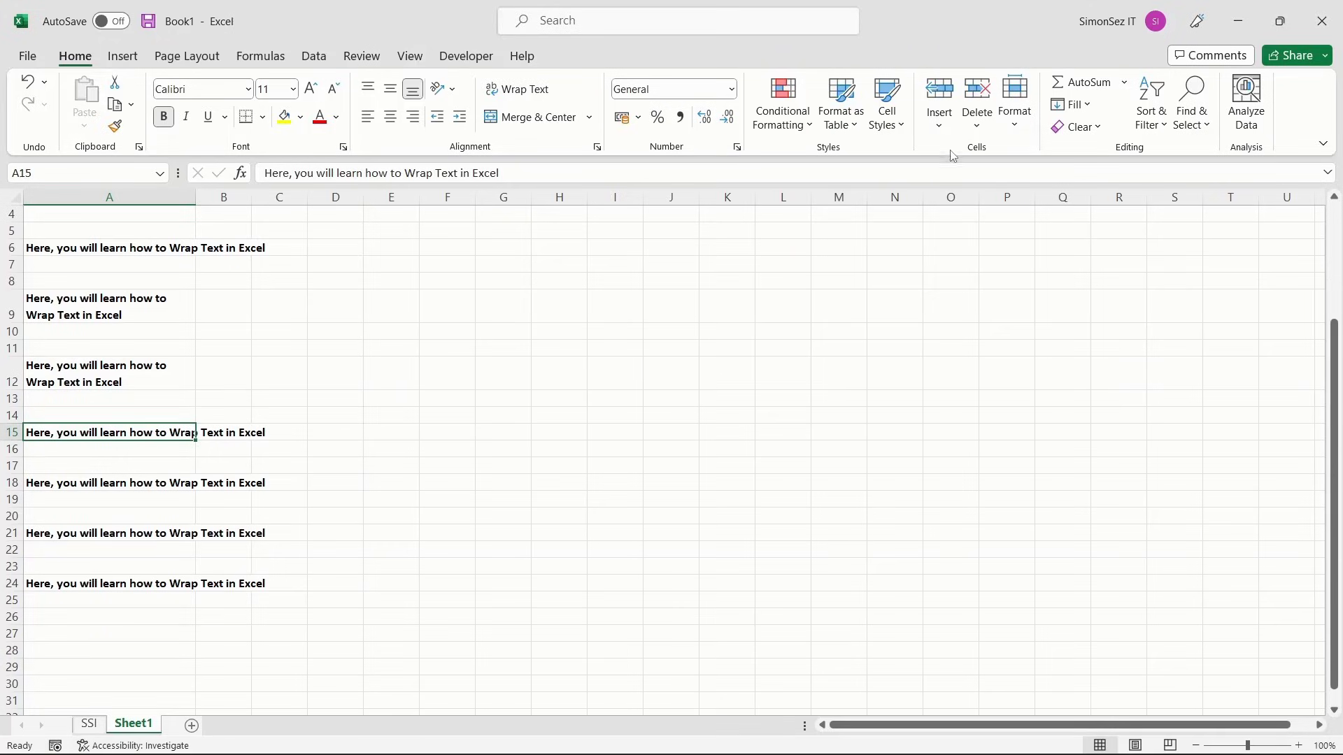
click(1015, 125)
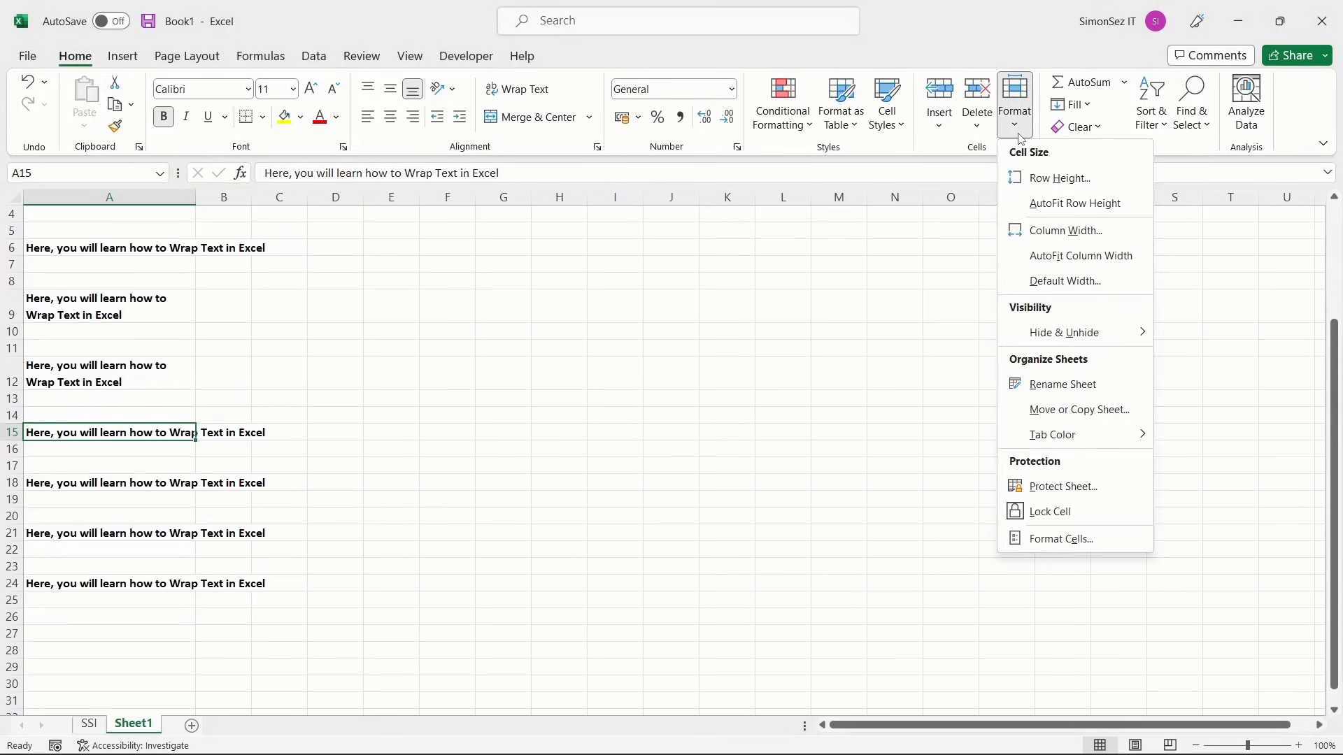
click(1040, 263)
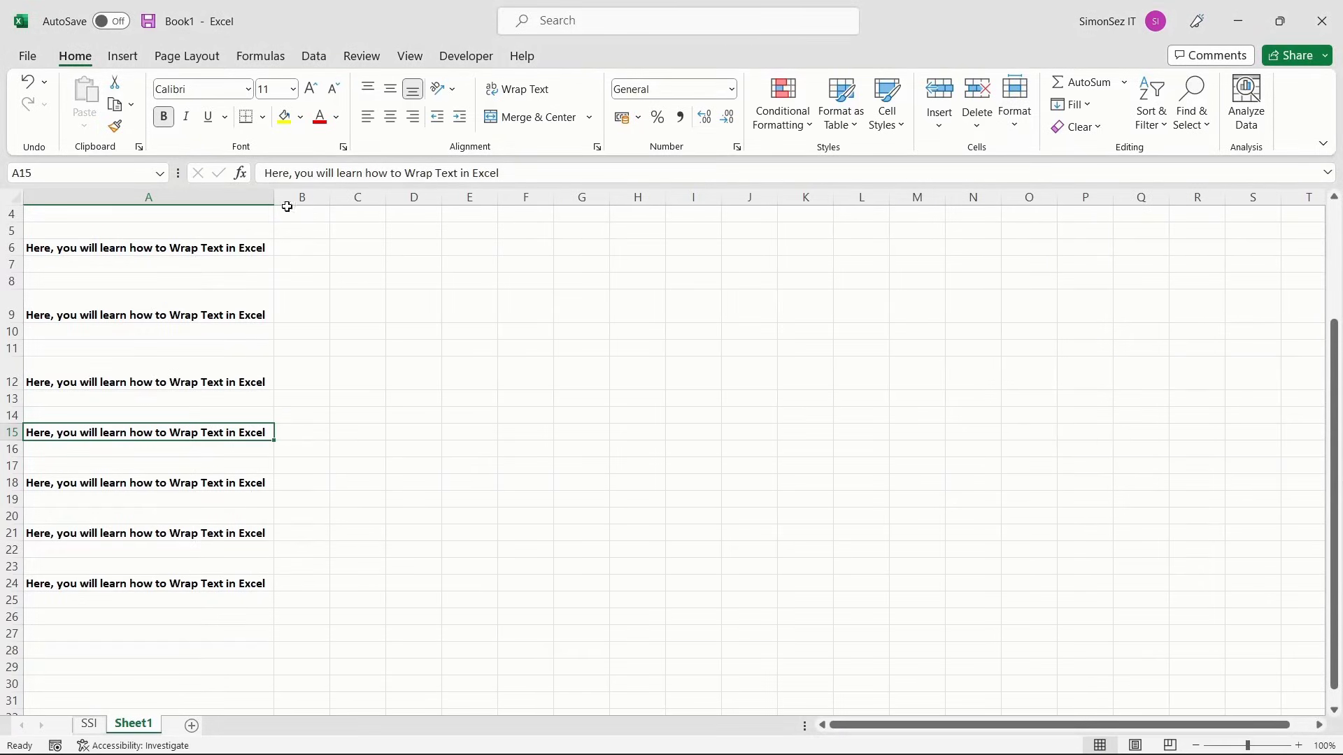
drag(275, 199, 196, 198)
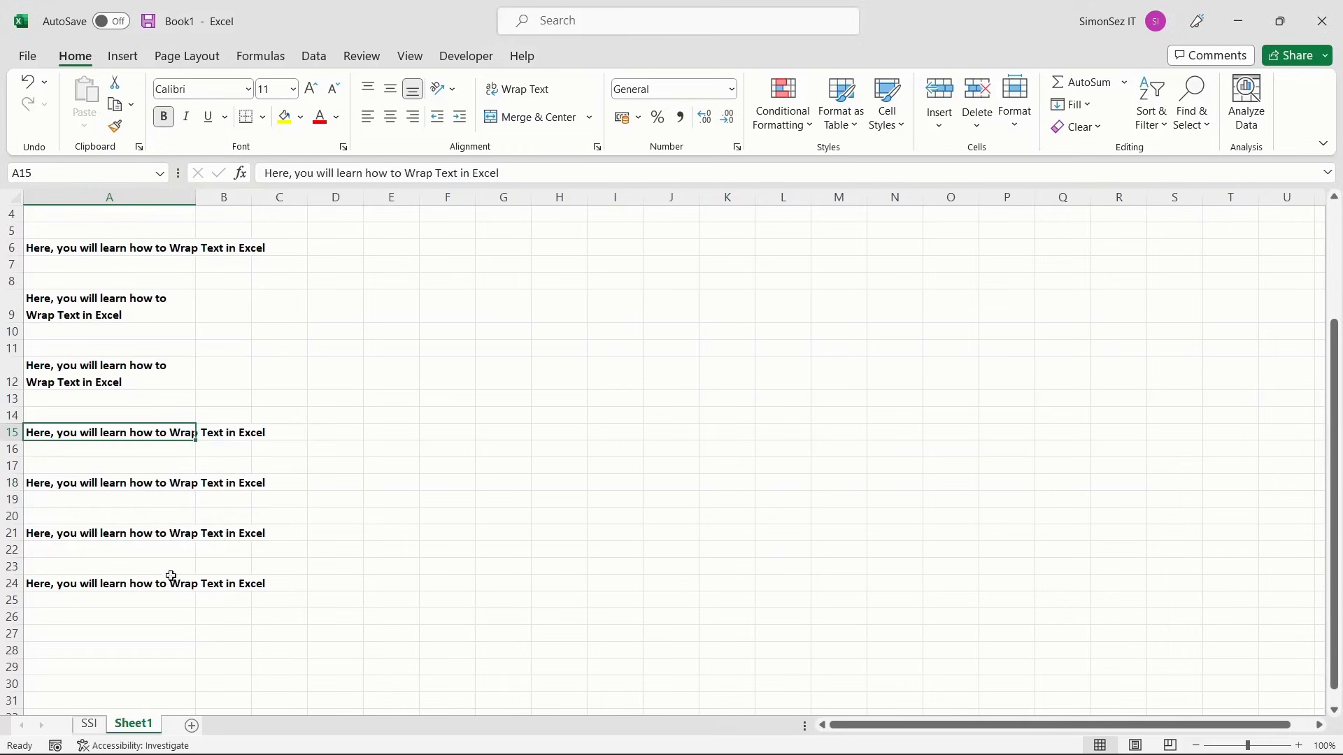
Insert a manual line break after 'learn' in A24 with Alt+Enter.
click(114, 585)
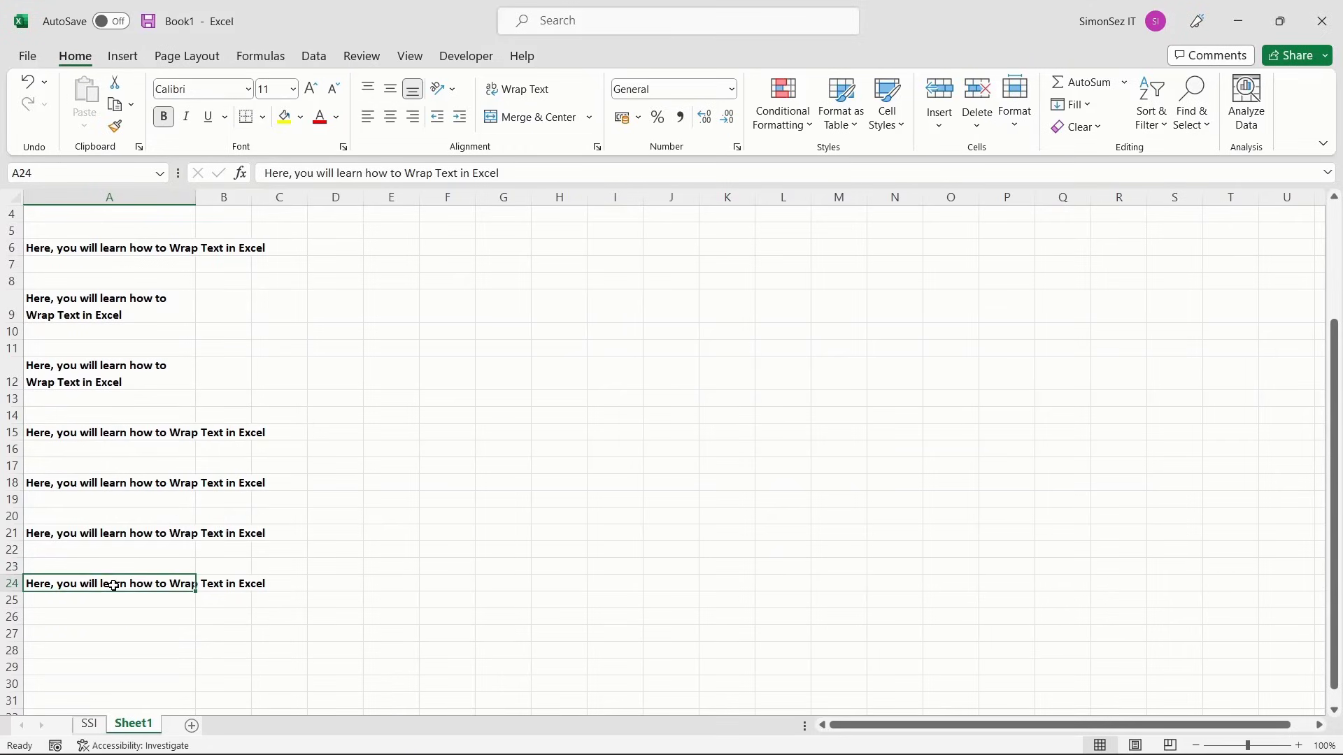
double_click(114, 584)
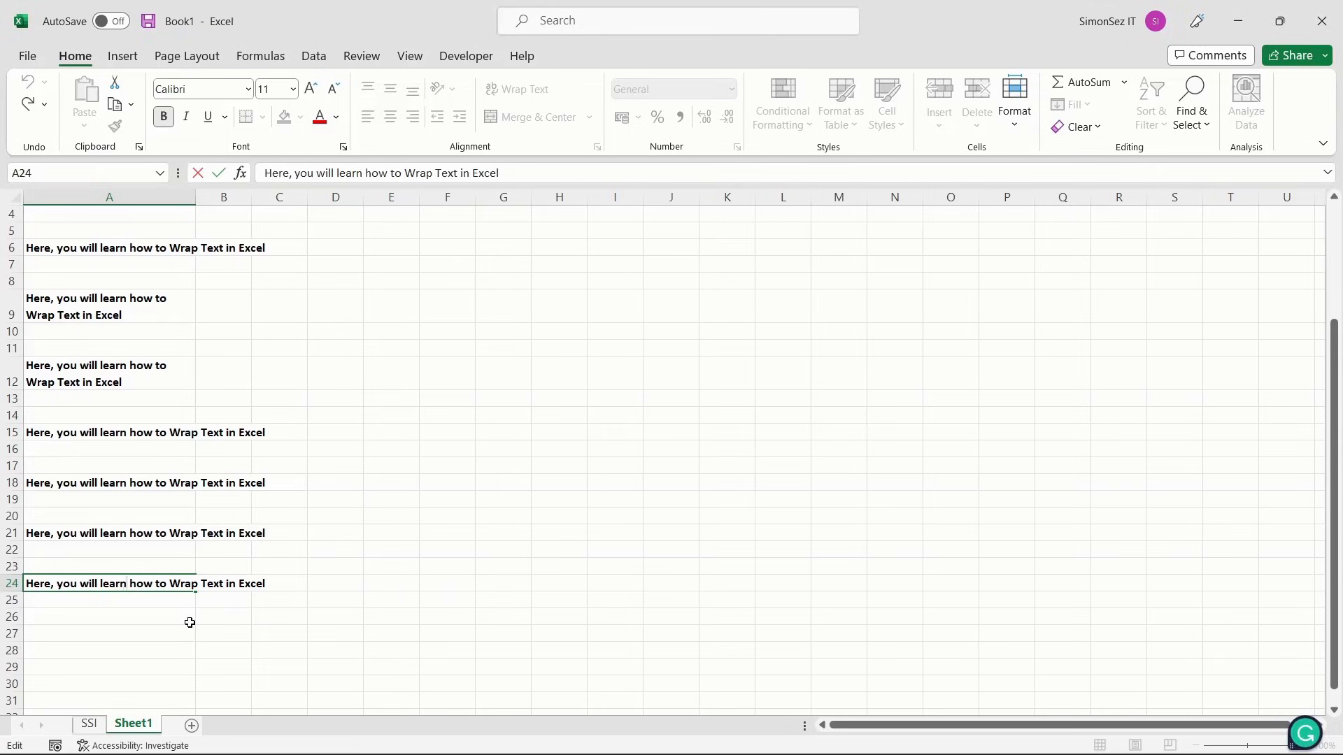
key(alt+Return)
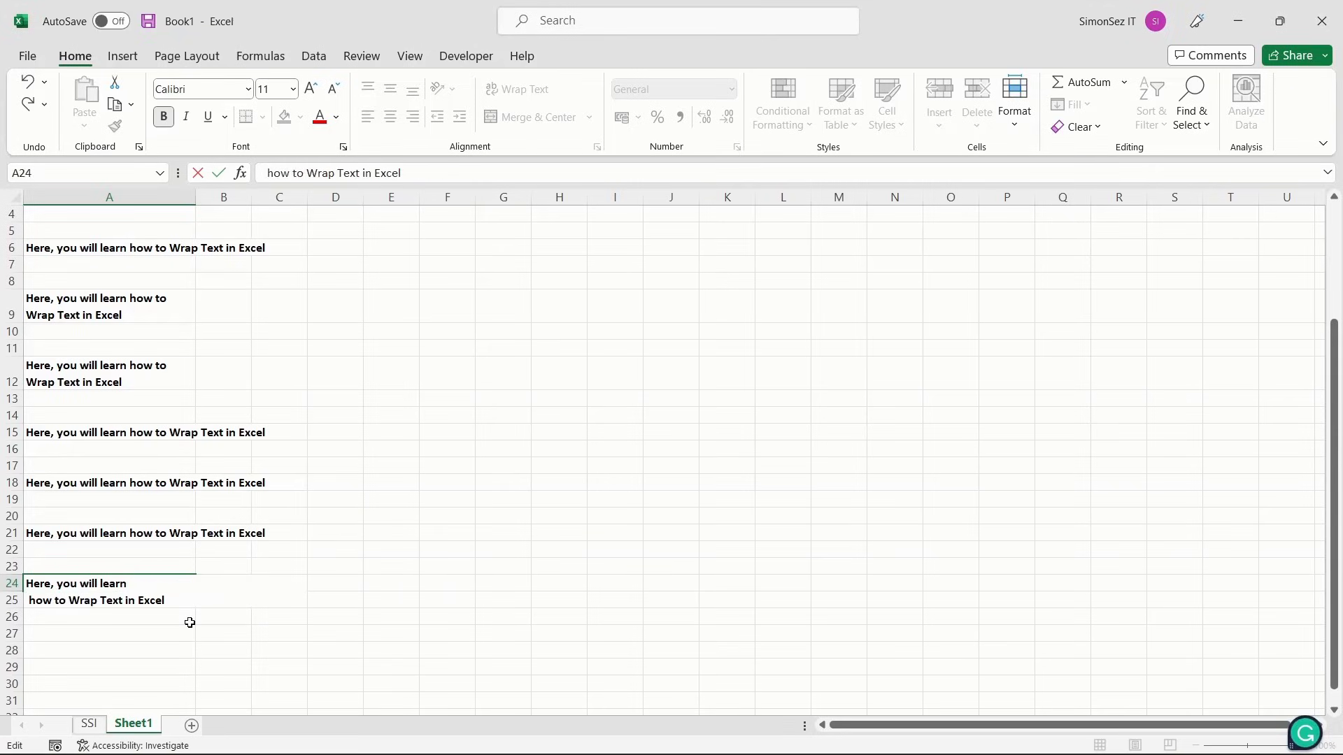
click(178, 629)
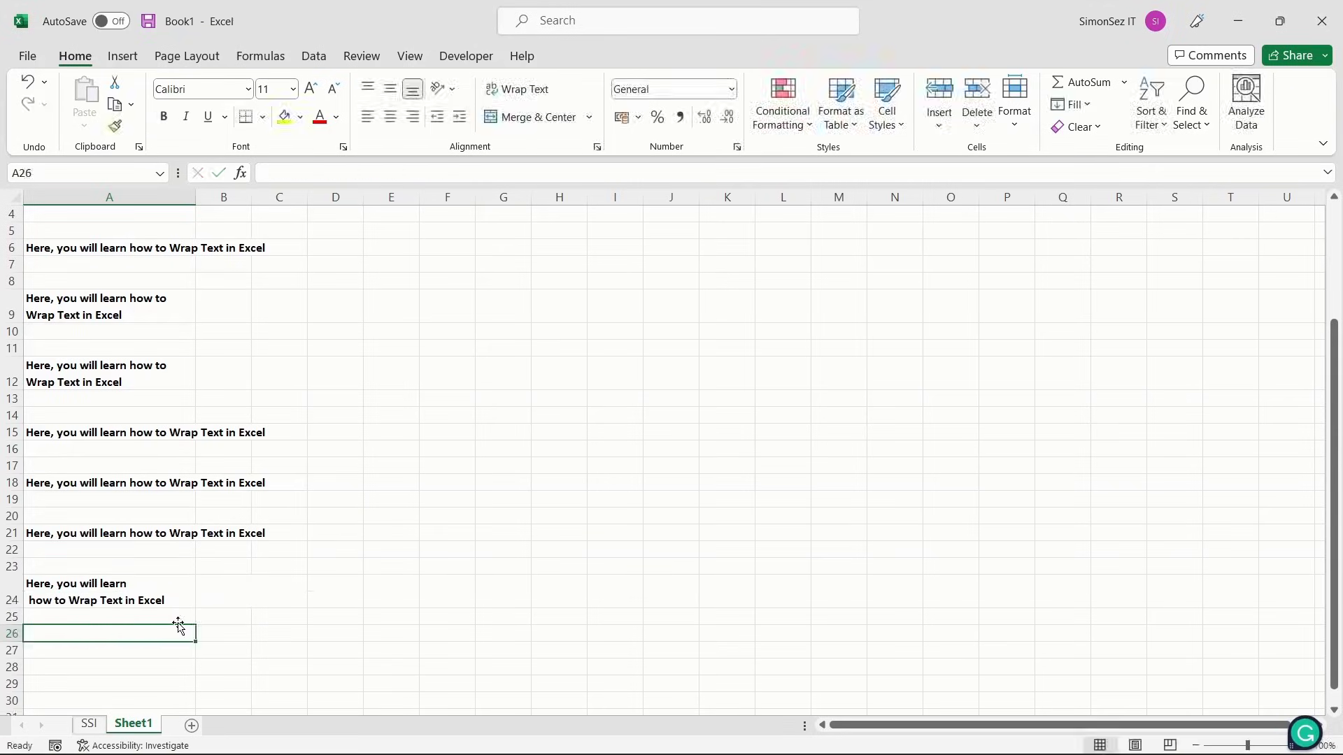
Reselect A24 and bring up Find and Replace with Ctrl+H.
click(139, 599)
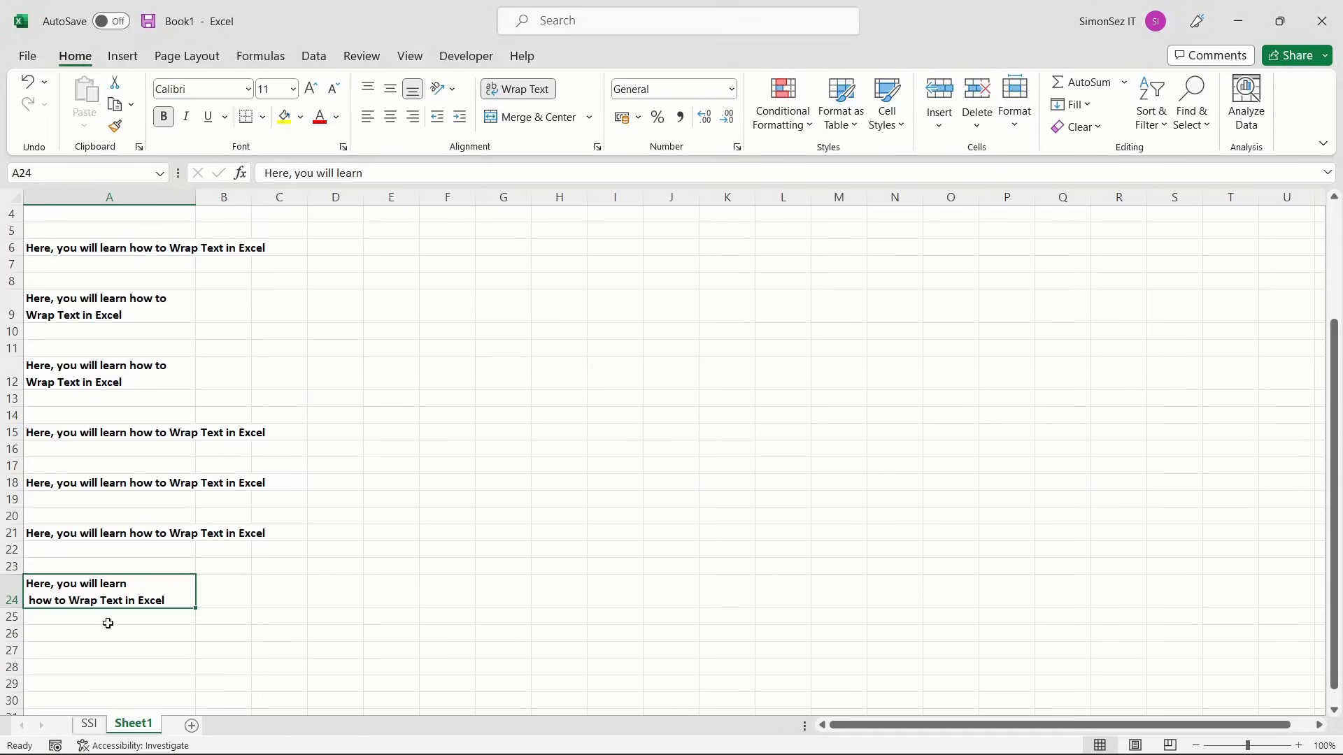
key(ctrl+h)
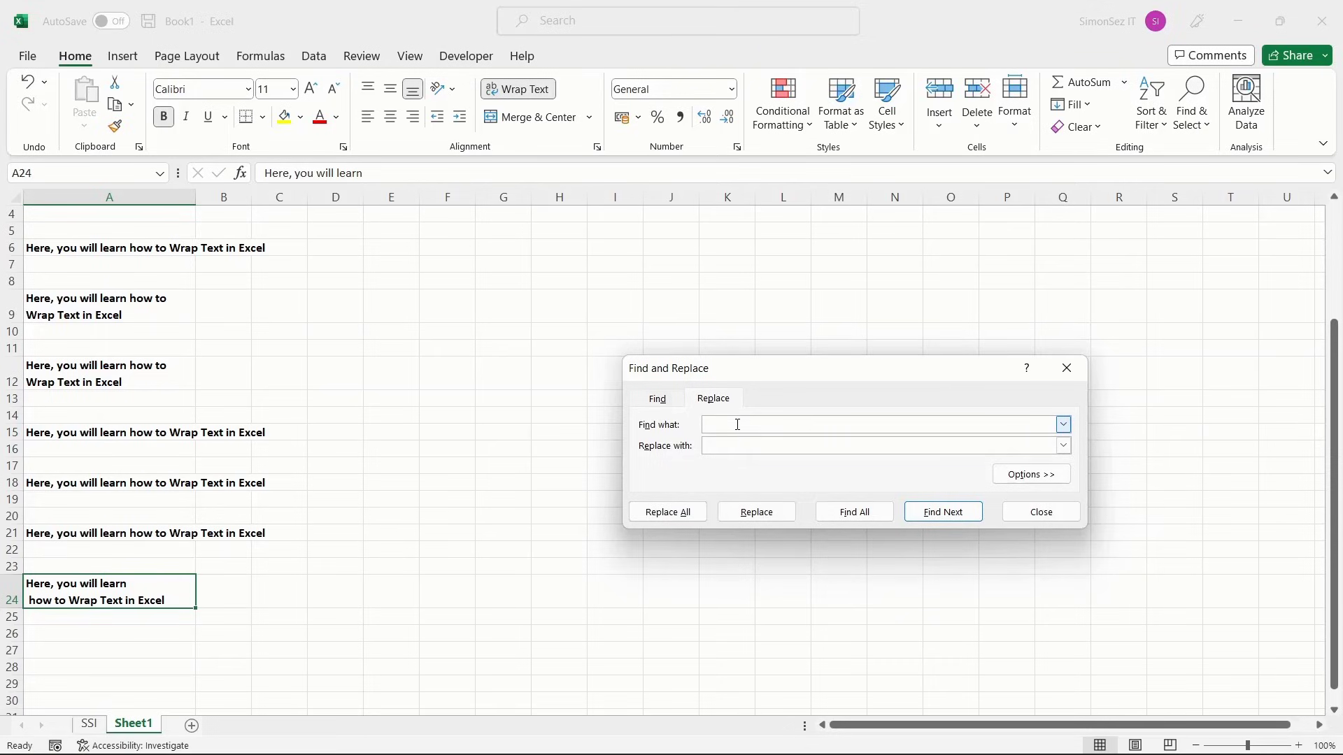
text(,)
Replace all line breaks (Ctrl+J) with nothing so A24 wraps normally, then close the dialog.
click(731, 445)
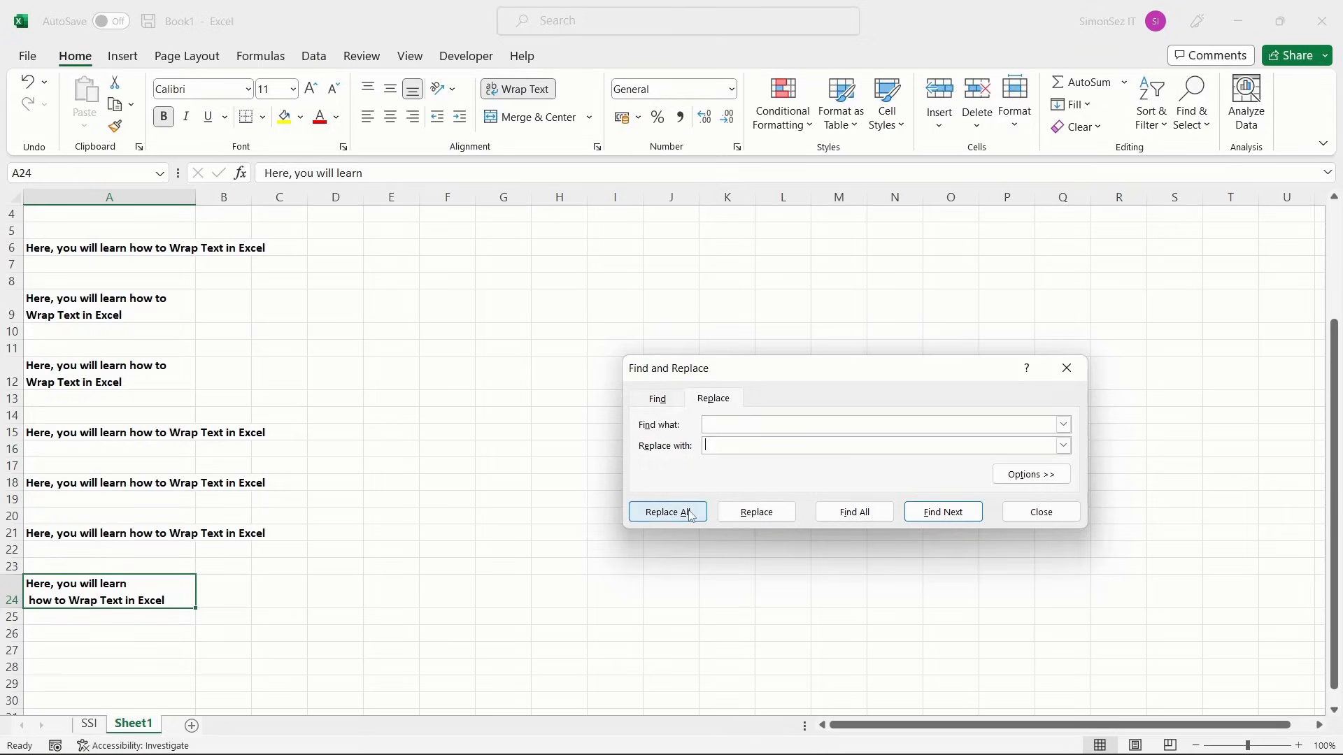
click(668, 512)
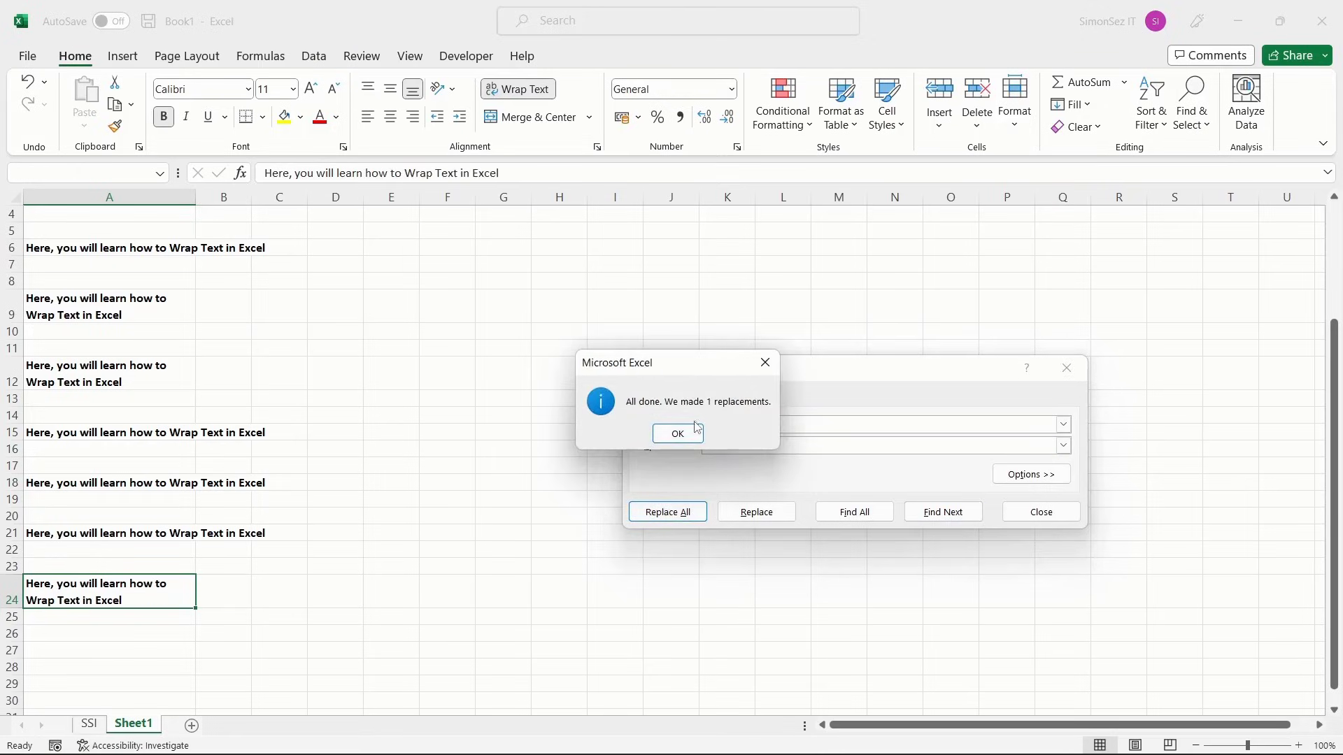
click(680, 433)
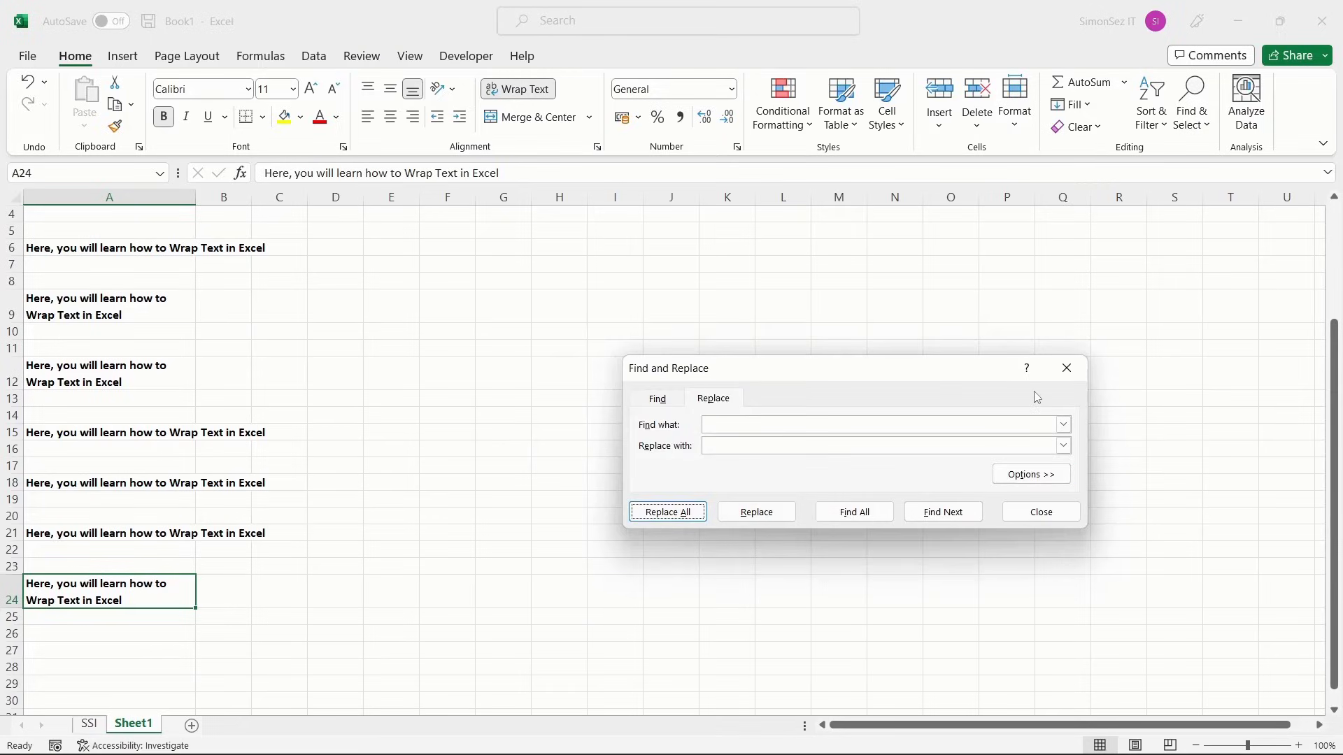
click(1066, 367)
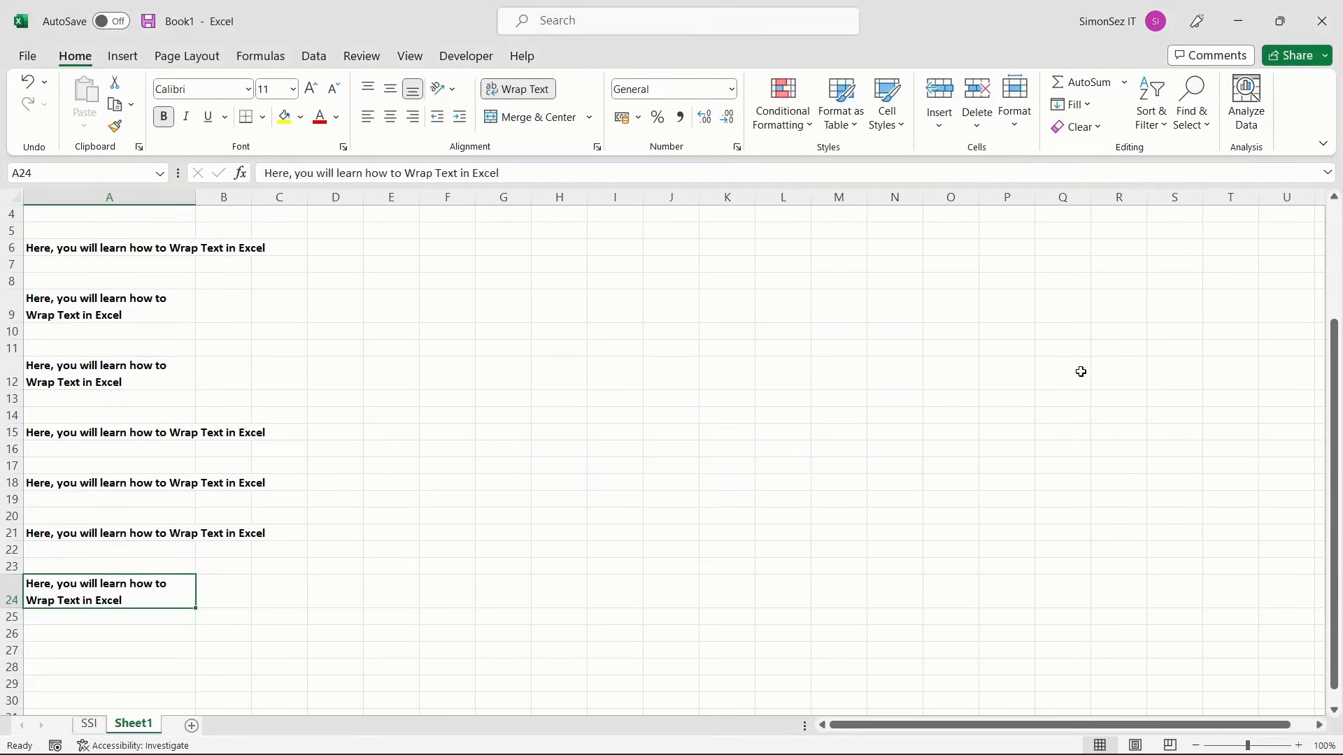